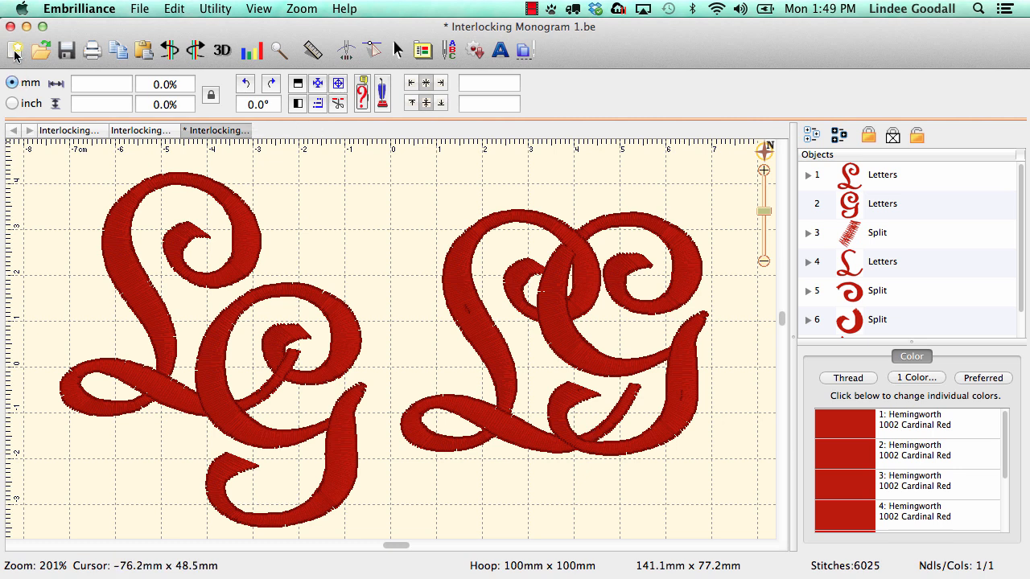
Step: Start a new design and add a lettering object with the text "L"
{"action": "left_click", "coordinate": [15, 52]}
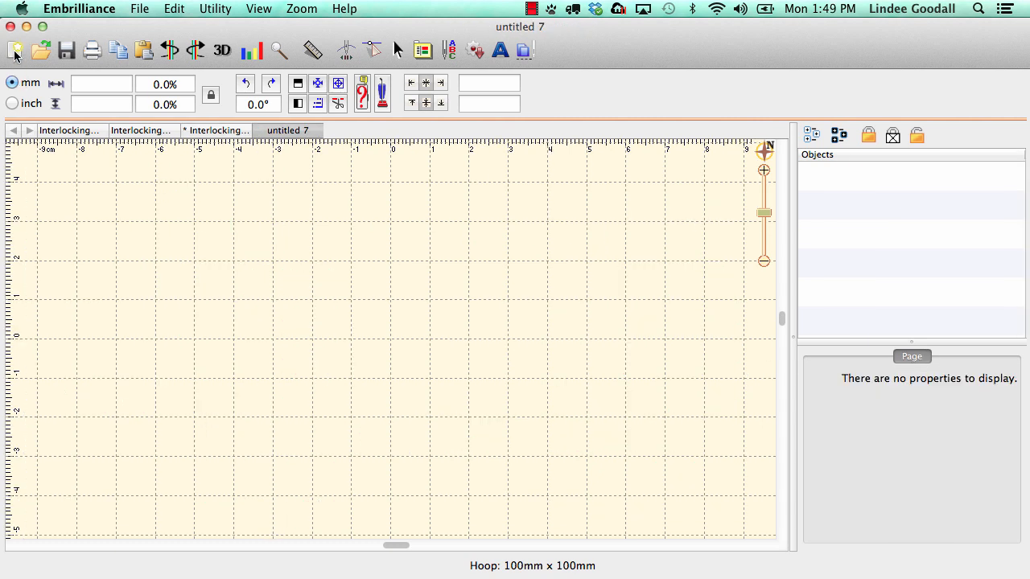
{"action": "left_click", "coordinate": [503, 49]}
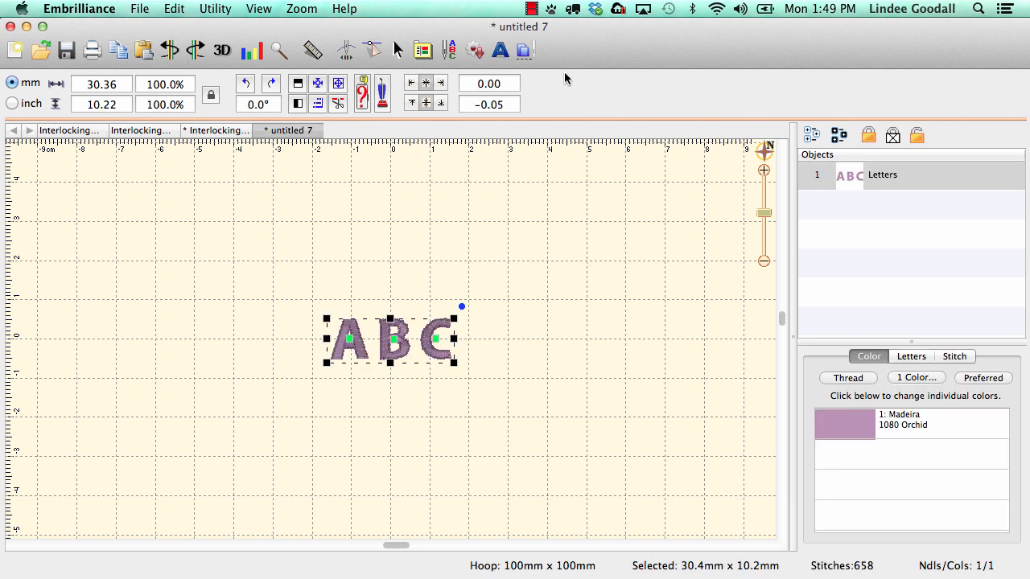
{"action": "left_click", "coordinate": [918, 357]}
{"action": "left_click_drag", "start_coordinate": [883, 409], "coordinate": [834, 405]}
{"action": "type", "text": "L"}
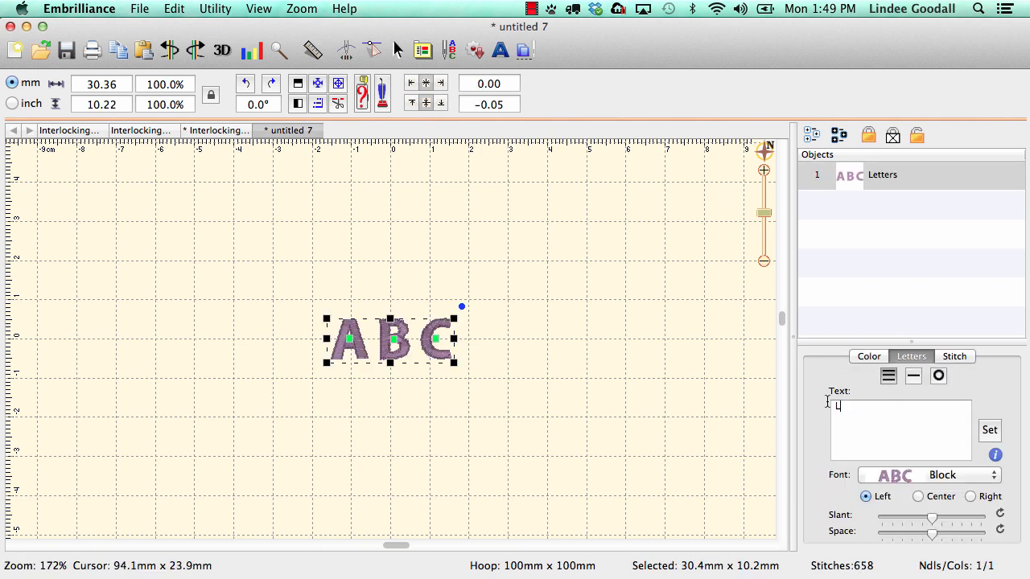
{"action": "left_click", "coordinate": [991, 432]}
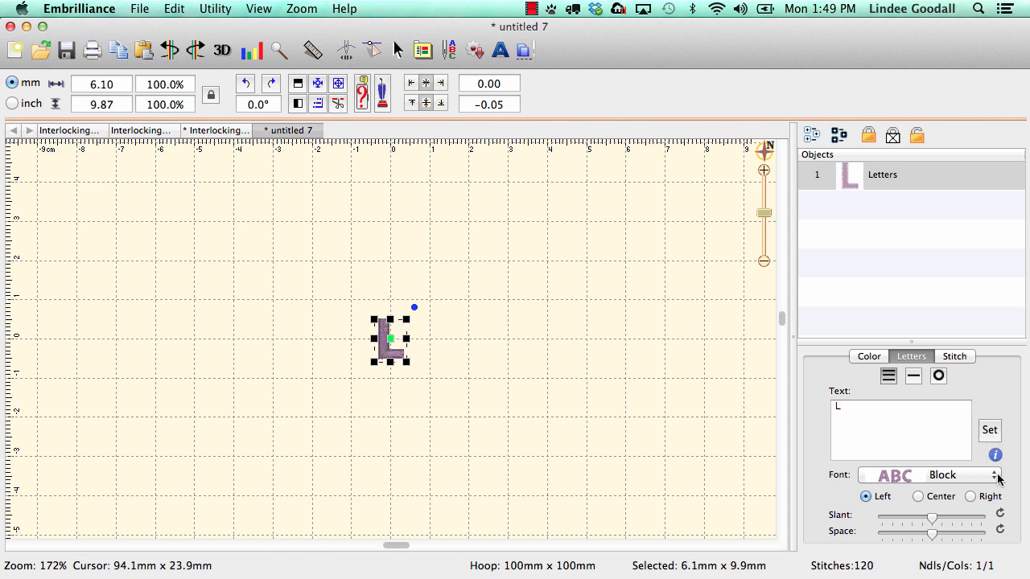
Step: Set the L in the "Script Up..." font, enlarge it to about 52 × 53 mm and place it near the page centre
{"action": "left_click", "coordinate": [996, 476]}
{"action": "scroll", "coordinate": [996, 480], "scroll_direction": "down", "scroll_amount": 10}
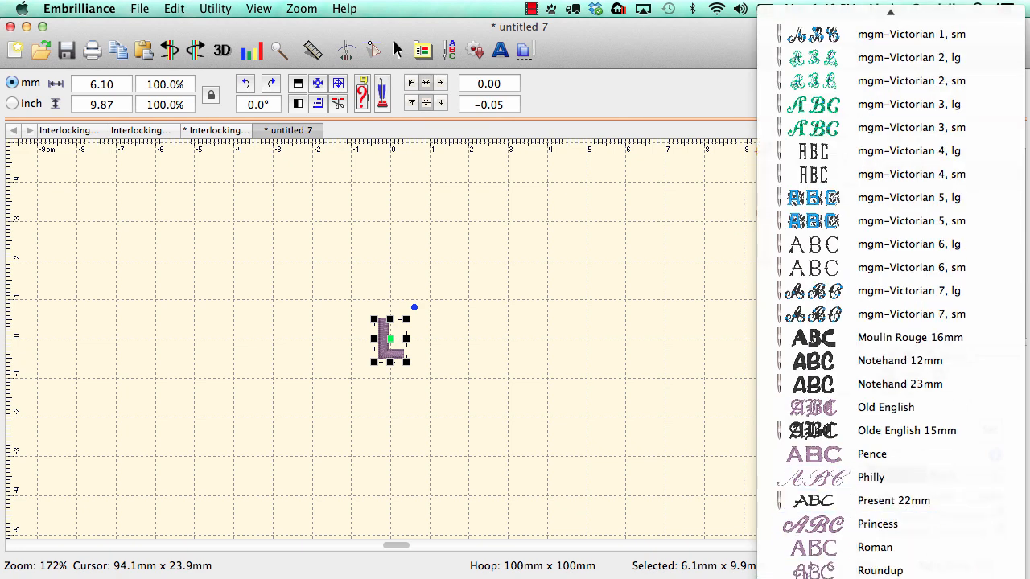
{"action": "left_click", "coordinate": [926, 505]}
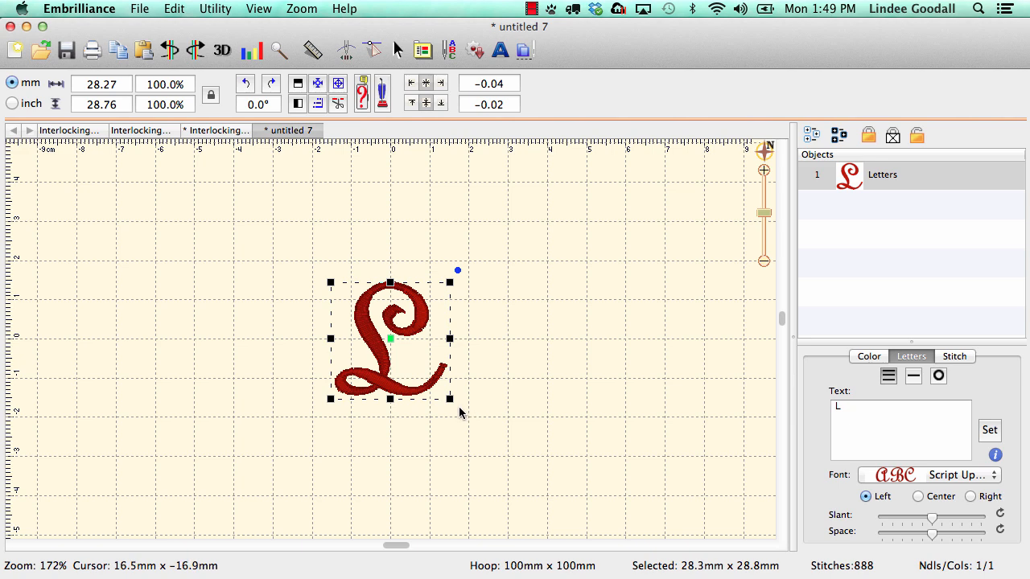
{"action": "left_click_drag", "start_coordinate": [450, 399], "coordinate": [541, 473]}
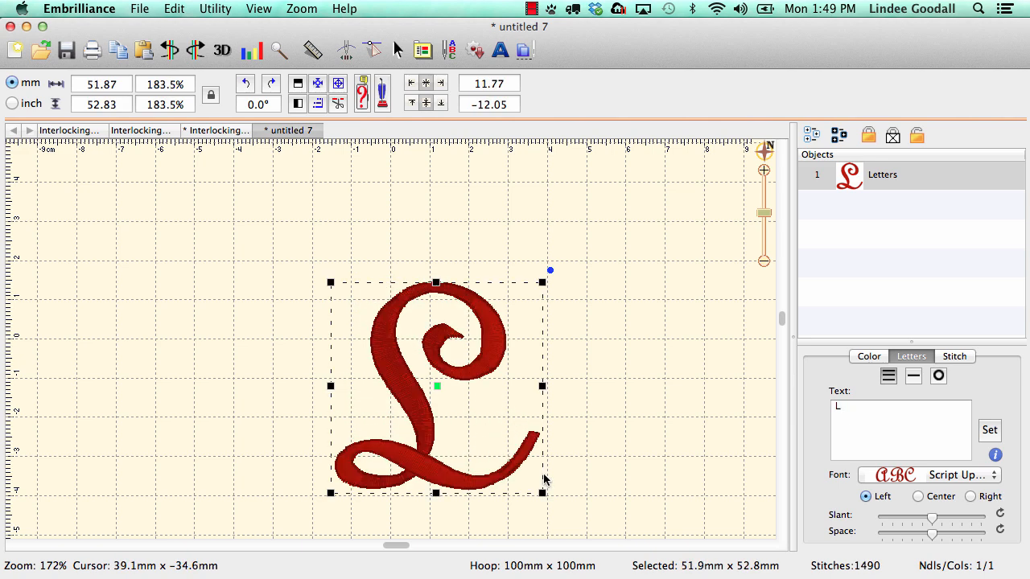
{"action": "left_click_drag", "start_coordinate": [397, 407], "coordinate": [357, 368]}
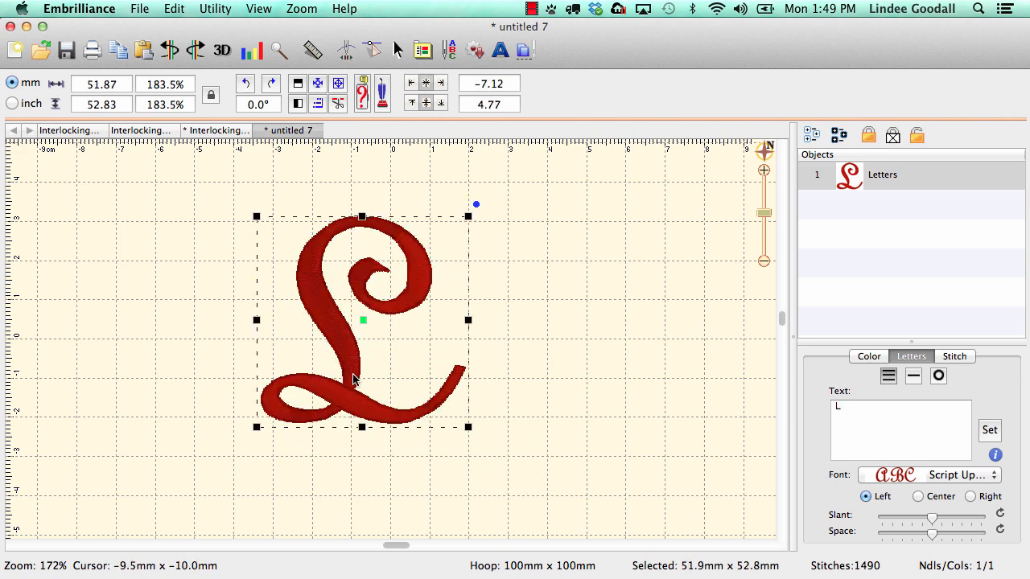
Step: Duplicate the L, offset the copy from the original, and change the copy's text to "G"
{"action": "key", "text": "super+d"}
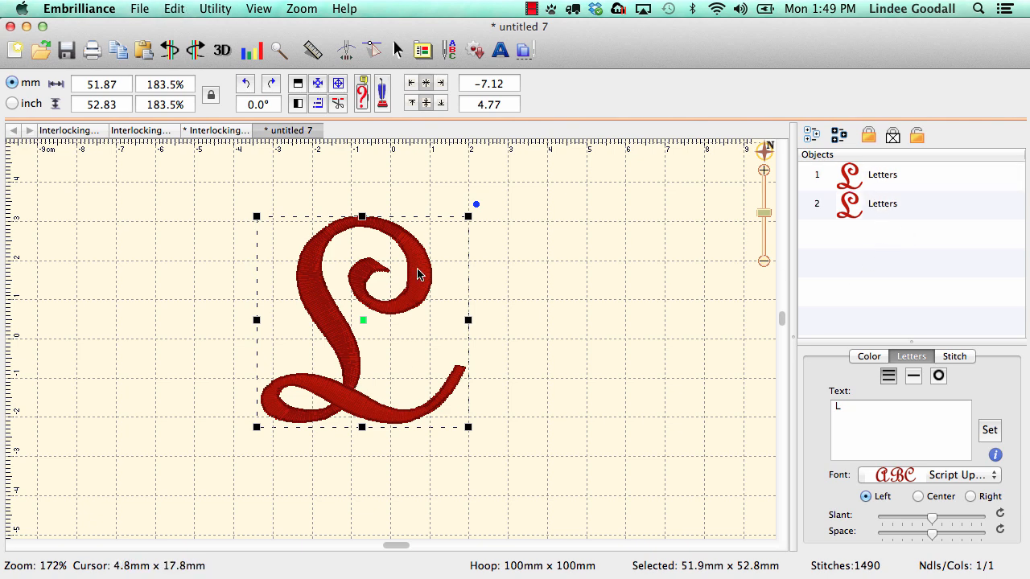
{"action": "left_click_drag", "start_coordinate": [329, 292], "coordinate": [489, 328]}
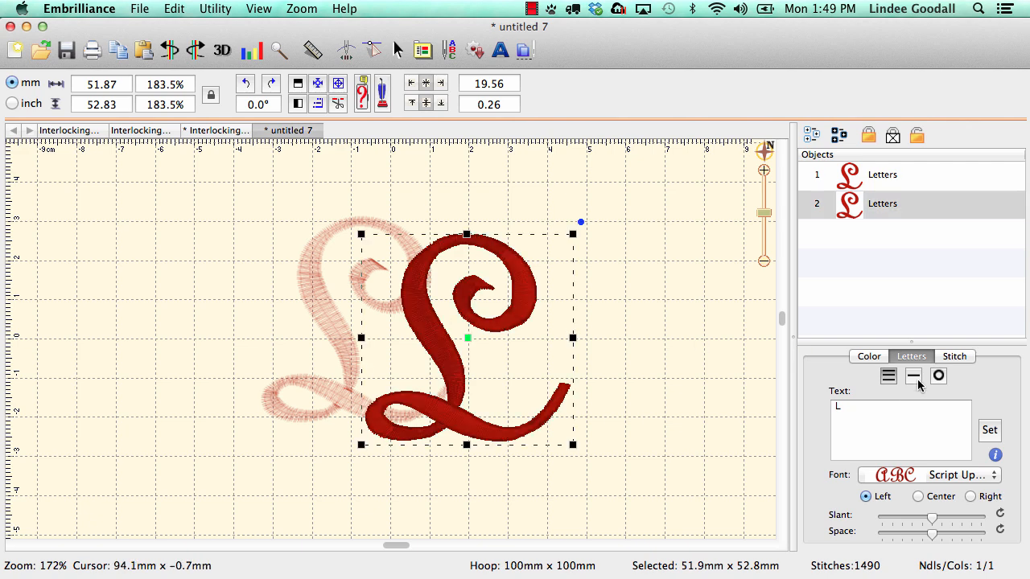
{"action": "type", "text": "G"}
{"action": "left_click", "coordinate": [989, 431]}
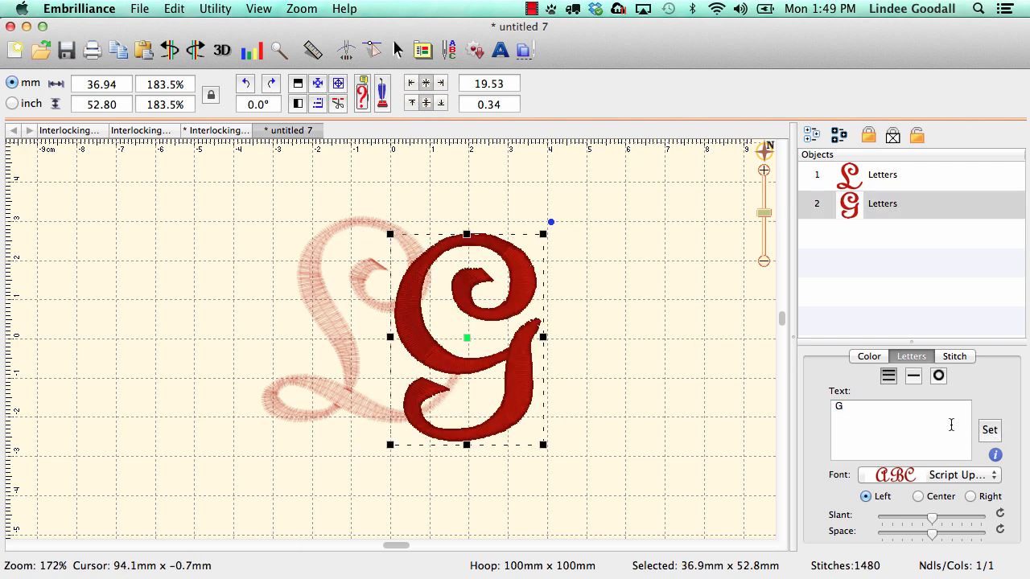
Step: Move the G down to about 11.74, -20.60 so that it overlaps the tail of the L
{"action": "left_click_drag", "start_coordinate": [512, 363], "coordinate": [488, 455]}
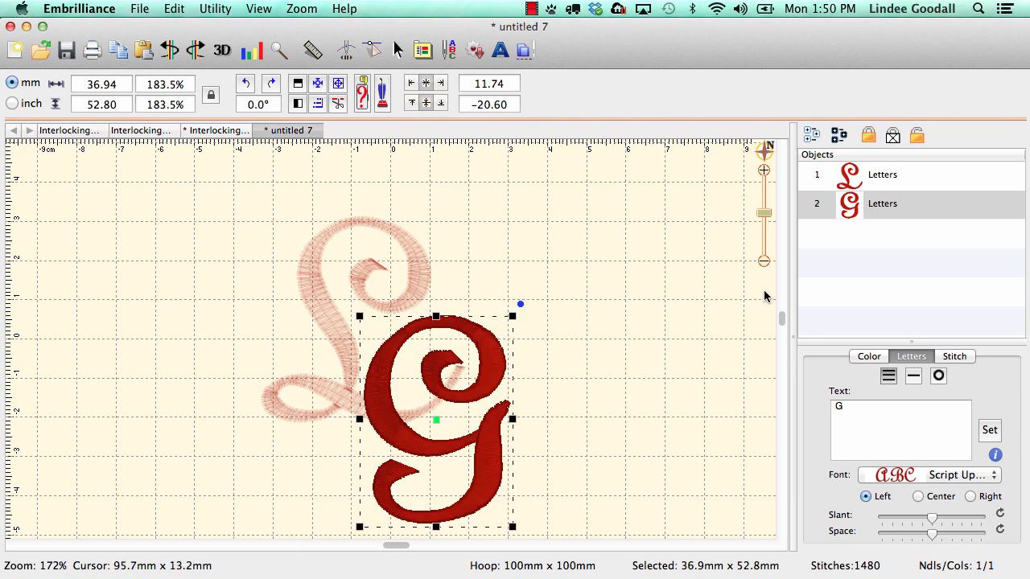
{"action": "scroll", "coordinate": [785, 316], "scroll_direction": "up", "scroll_amount": 1}
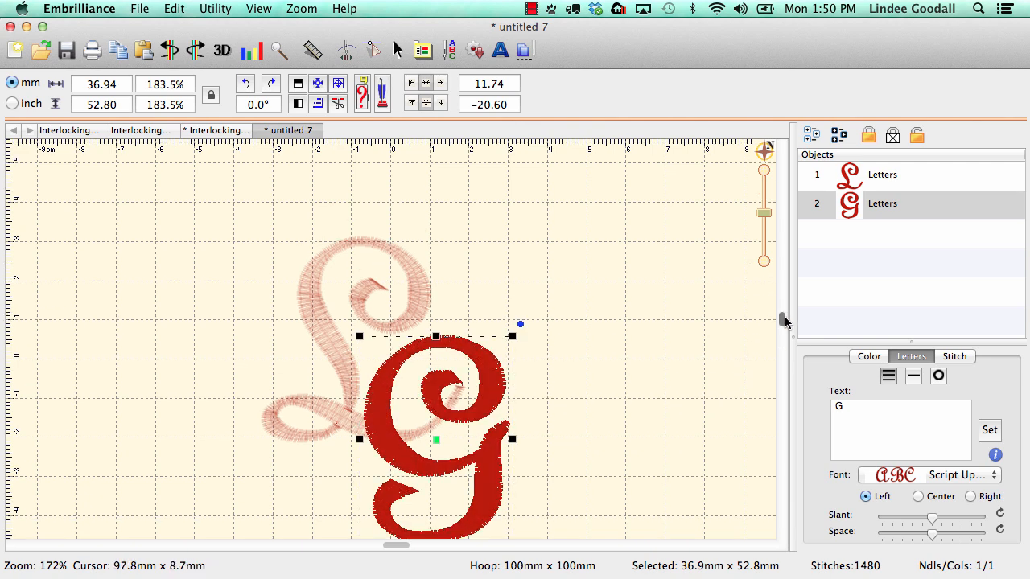
{"action": "left_click", "coordinate": [723, 344]}
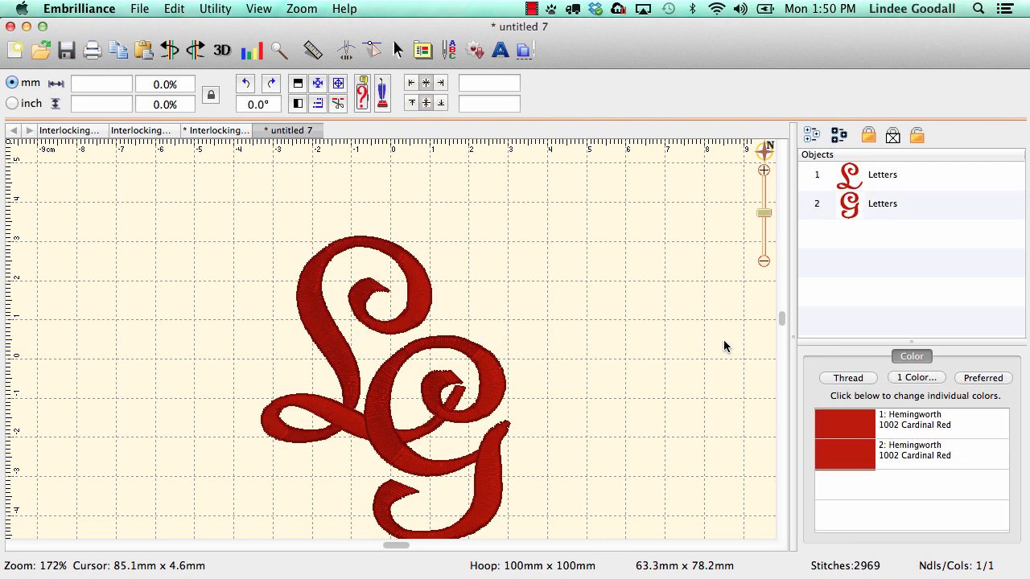
Step: Recolor the G with Hemingworth 1171 Champagne thread
{"action": "left_click", "coordinate": [854, 216]}
{"action": "left_click", "coordinate": [855, 425]}
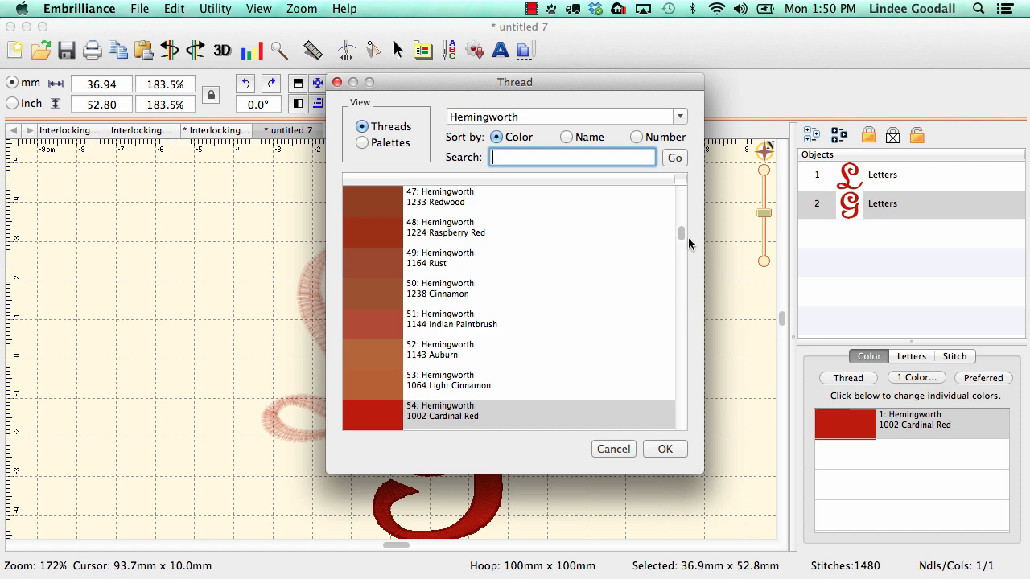
{"action": "scroll", "coordinate": [690, 246], "scroll_direction": "down", "scroll_amount": 5}
{"action": "left_click", "coordinate": [660, 415]}
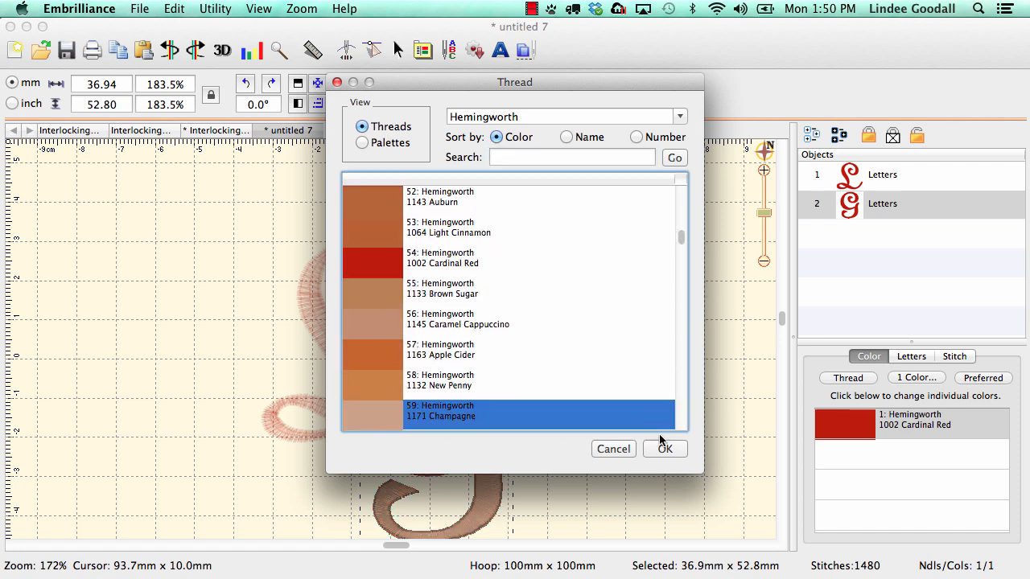
{"action": "left_click", "coordinate": [663, 448]}
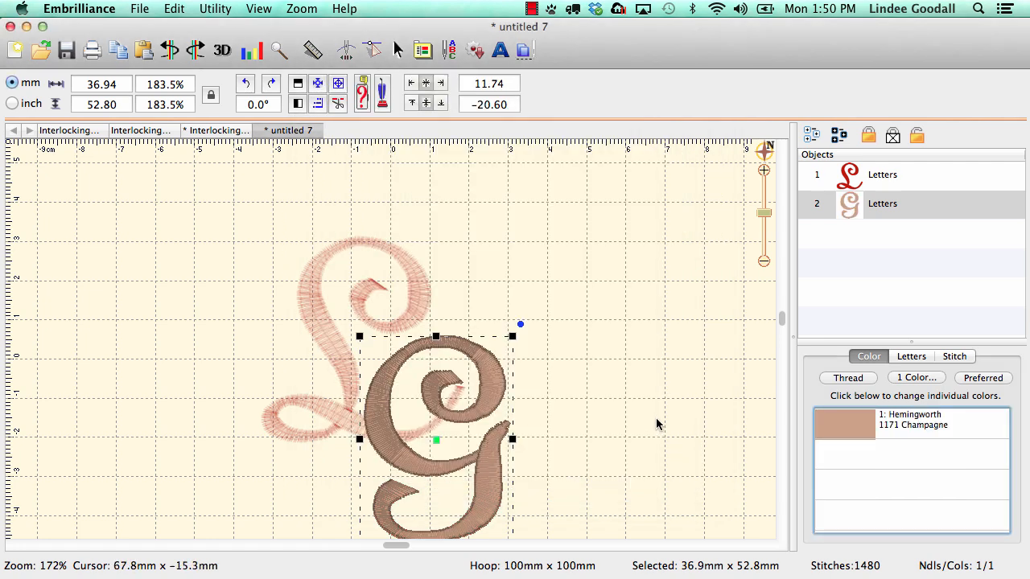
{"action": "left_click", "coordinate": [656, 424]}
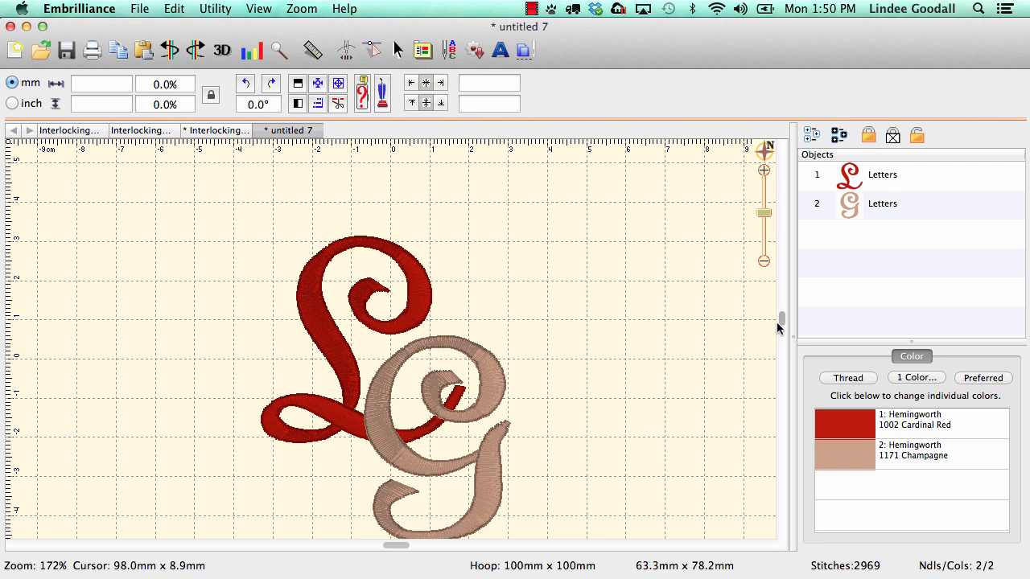
Step: Lock the G lettering object against editing
{"action": "left_click_drag", "start_coordinate": [776, 322], "coordinate": [774, 360]}
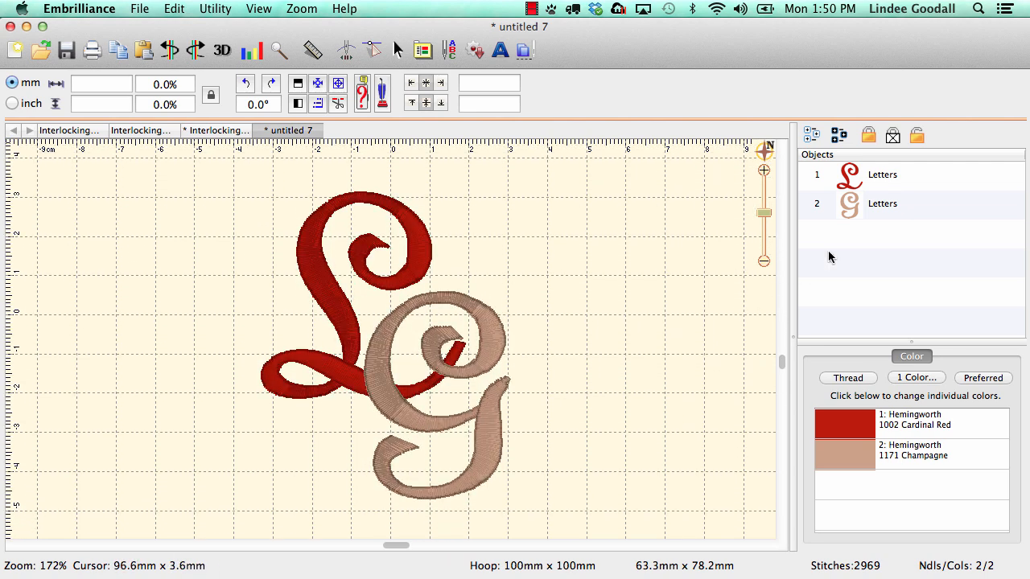
{"action": "left_click", "coordinate": [843, 214]}
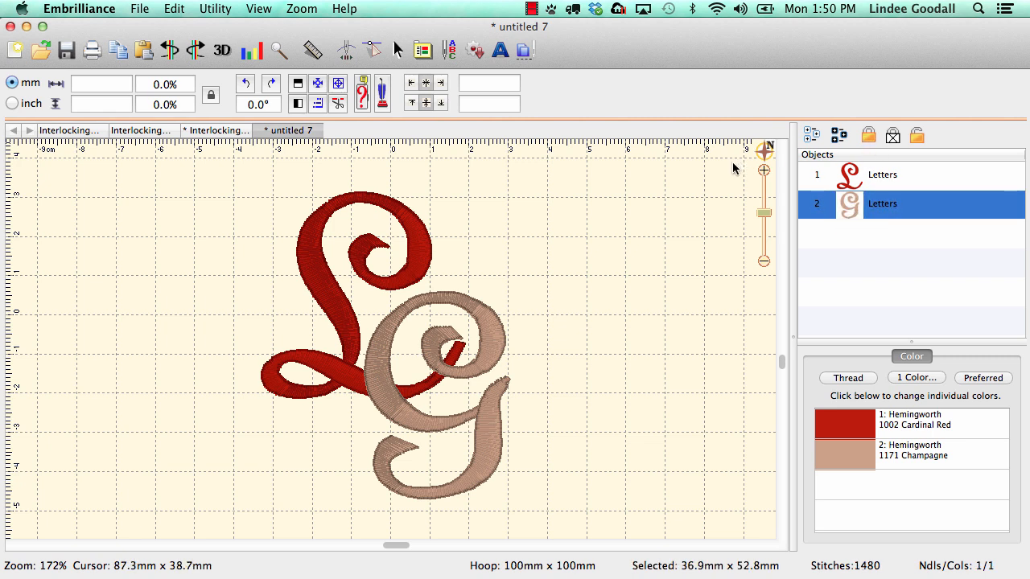
{"action": "left_click", "coordinate": [869, 140]}
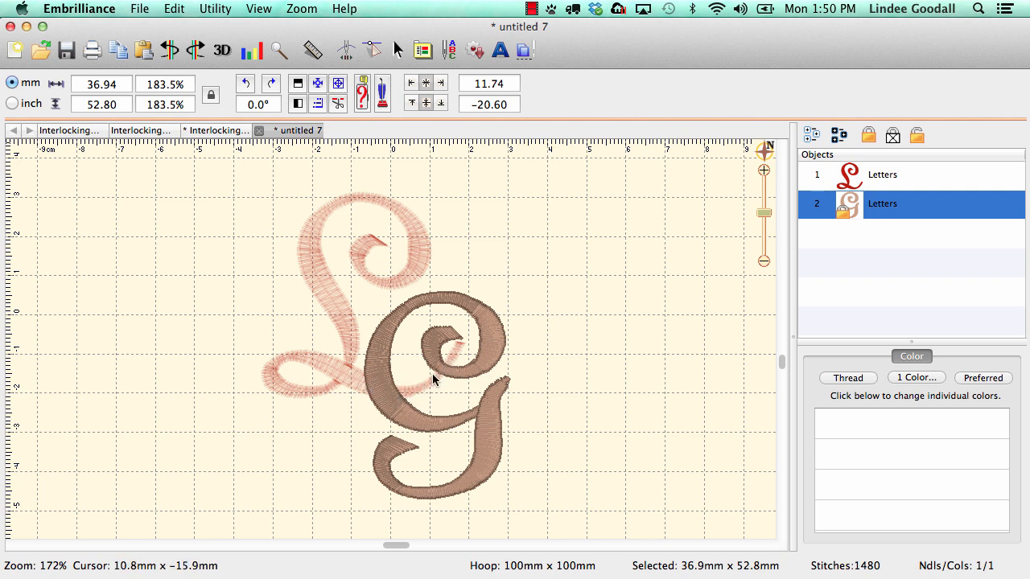
Step: Lasso the stitches of the L's tail from its tip through the G's inner curl and split them into a separate object
{"action": "left_click", "coordinate": [278, 50]}
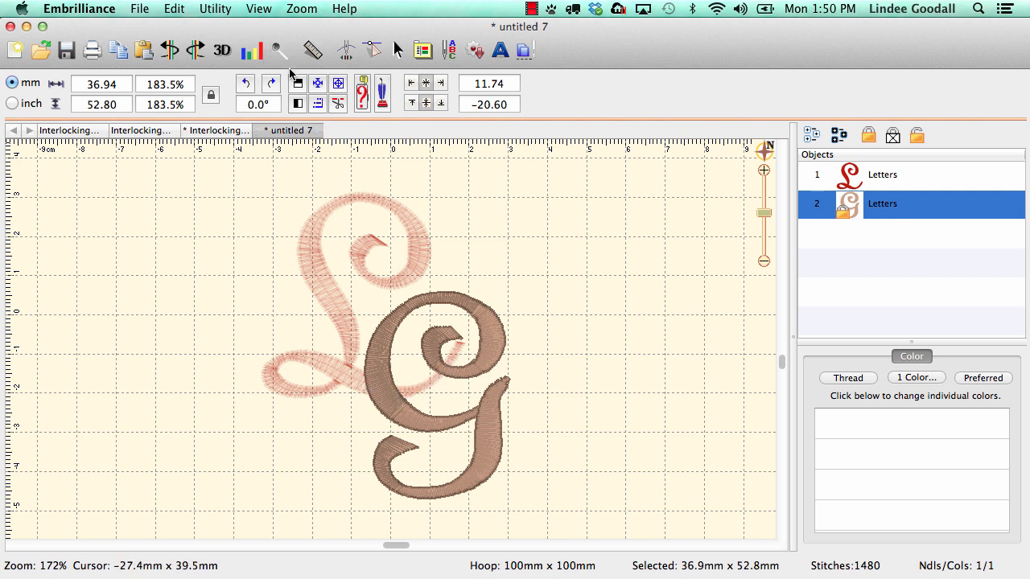
{"action": "left_click_drag", "start_coordinate": [424, 341], "coordinate": [477, 391]}
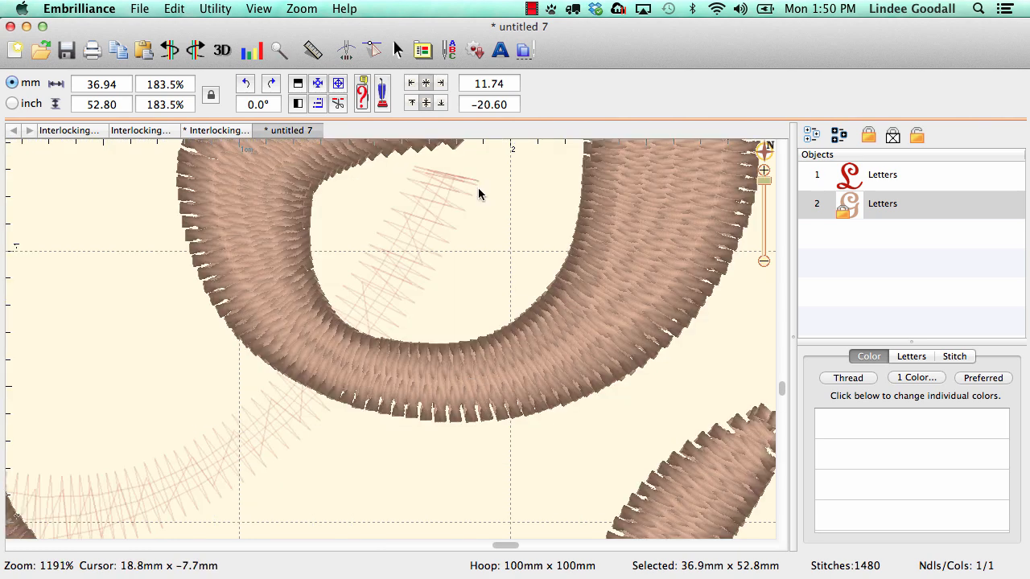
{"action": "left_click", "coordinate": [372, 50]}
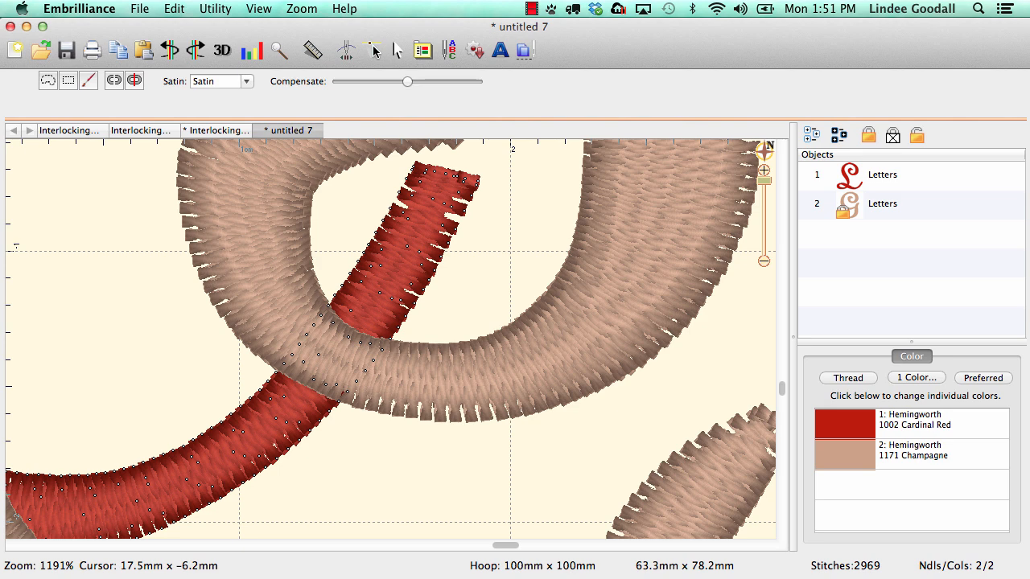
{"action": "left_click", "coordinate": [47, 80]}
{"action": "mouse_move", "coordinate": [419, 154]}
{"action": "left_mouse_down"}
{"action": "mouse_move", "coordinate": [346, 195]}
{"action": "mouse_move", "coordinate": [277, 302]}
{"action": "mouse_move", "coordinate": [281, 368]}
{"action": "mouse_move", "coordinate": [340, 407]}
{"action": "mouse_move", "coordinate": [366, 410]}
{"action": "mouse_move", "coordinate": [423, 371]}
{"action": "mouse_move", "coordinate": [492, 174]}
{"action": "left_mouse_up"}
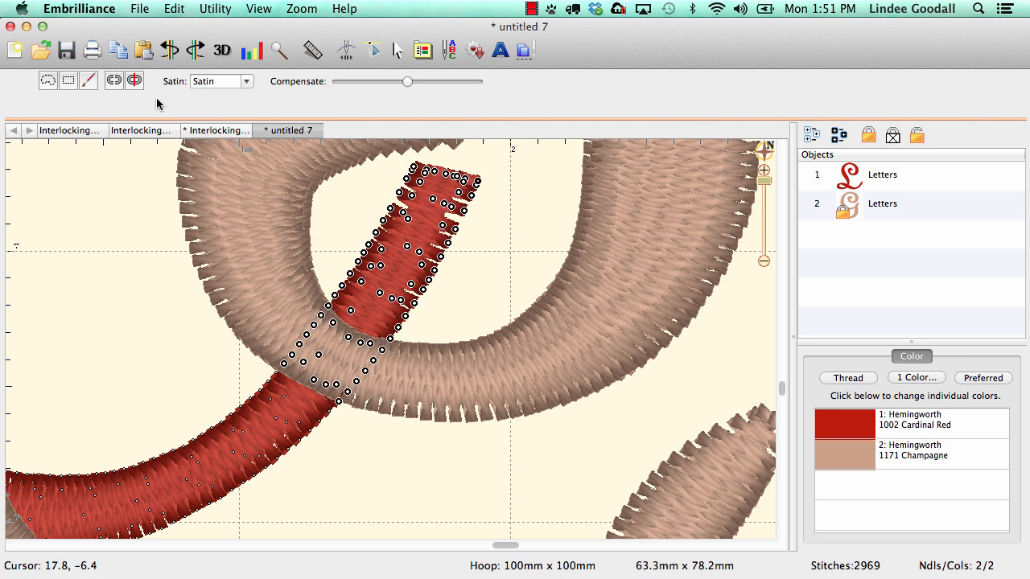
{"action": "left_click", "coordinate": [114, 81]}
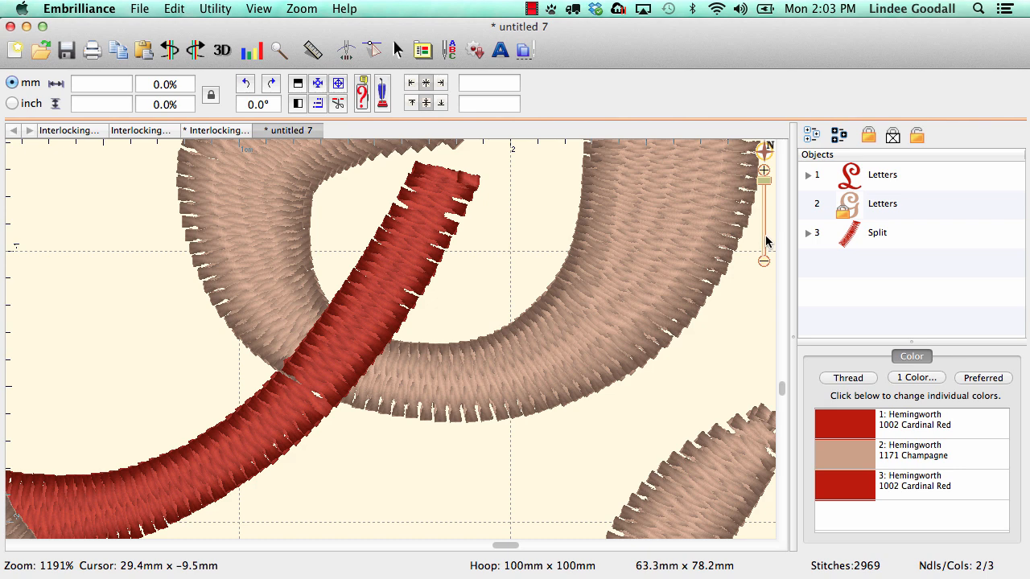
Step: Run through the stitch simulation to examine how the split tail segment sews over the G
{"action": "left_click", "coordinate": [344, 52]}
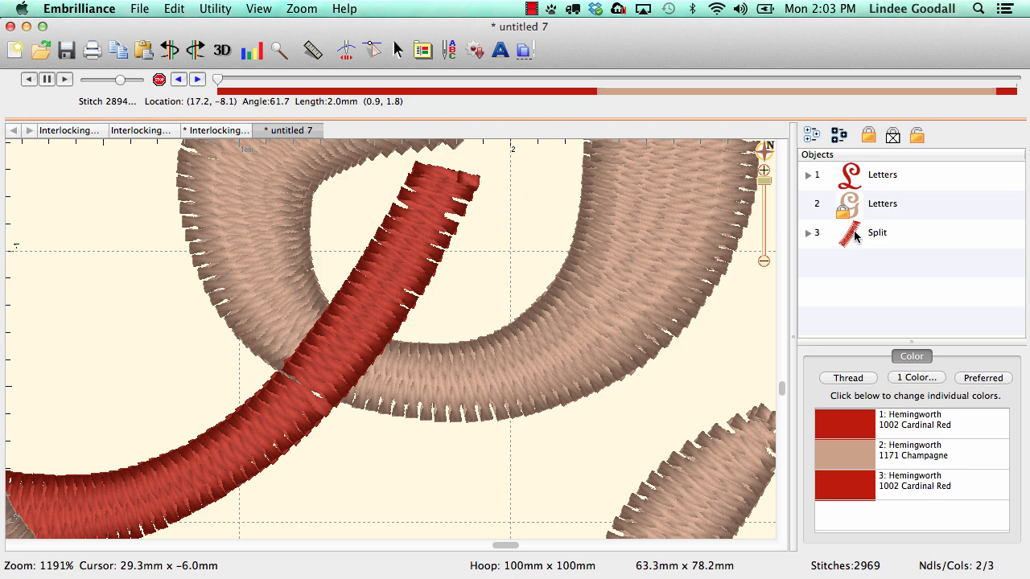
{"action": "left_click_drag", "start_coordinate": [219, 80], "coordinate": [1001, 84]}
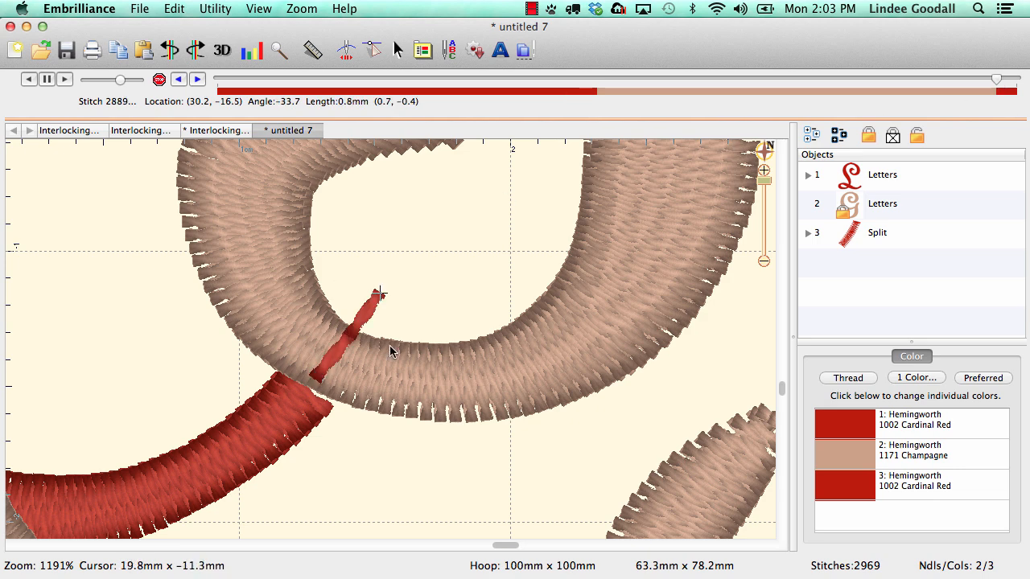
{"action": "left_click_drag", "start_coordinate": [997, 81], "coordinate": [1016, 78]}
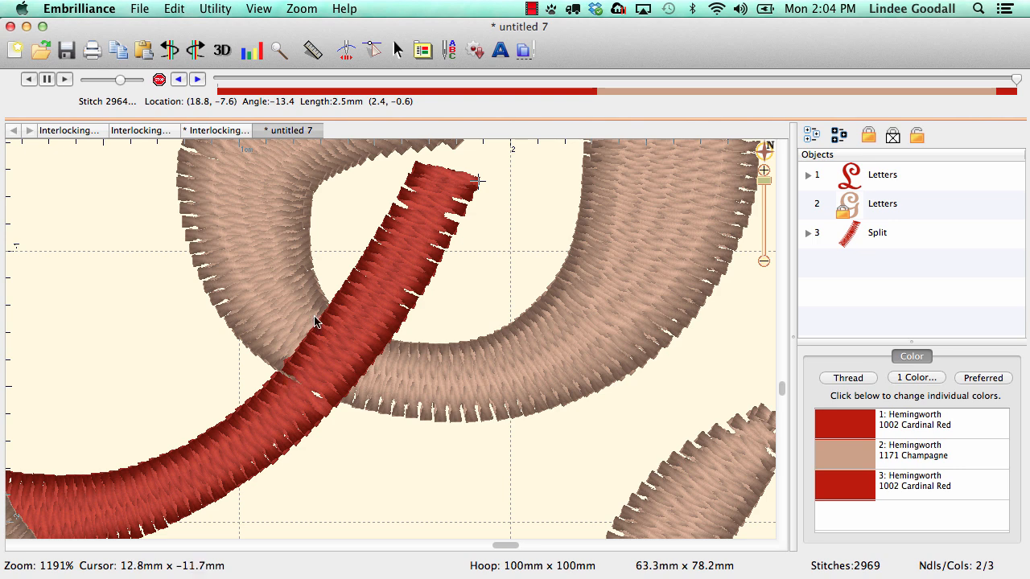
Step: In stitch editing mode, hide the L and G lettering objects so only the split tail segment is shown
{"action": "left_click", "coordinate": [374, 51]}
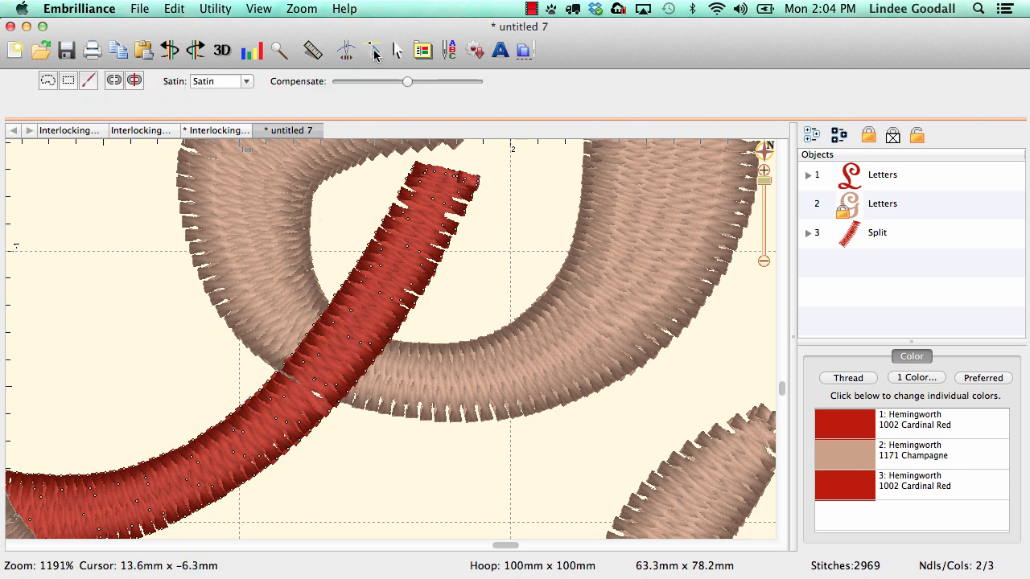
{"action": "left_click", "coordinate": [873, 182]}
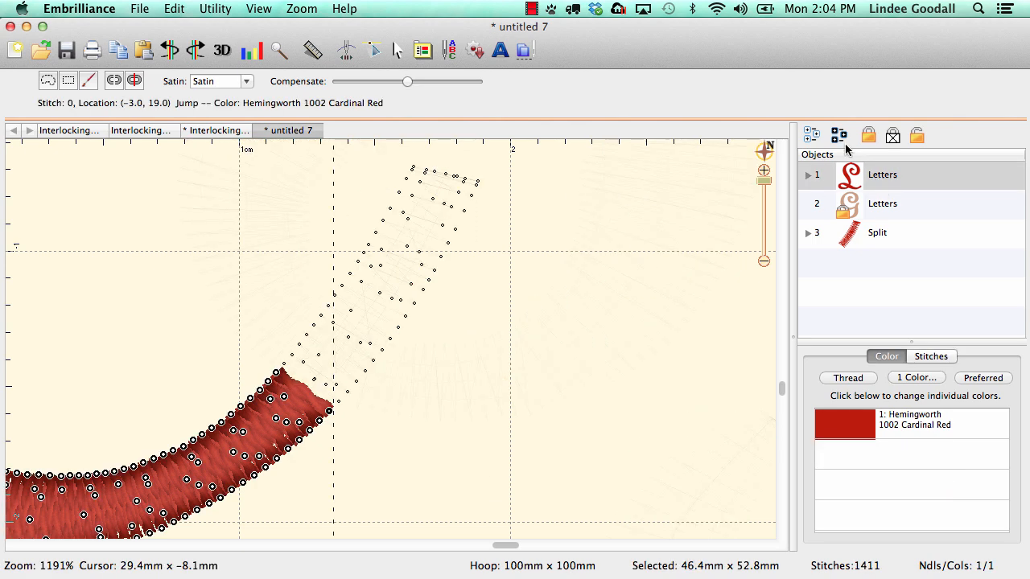
{"action": "left_click", "coordinate": [892, 136]}
{"action": "left_click", "coordinate": [864, 232]}
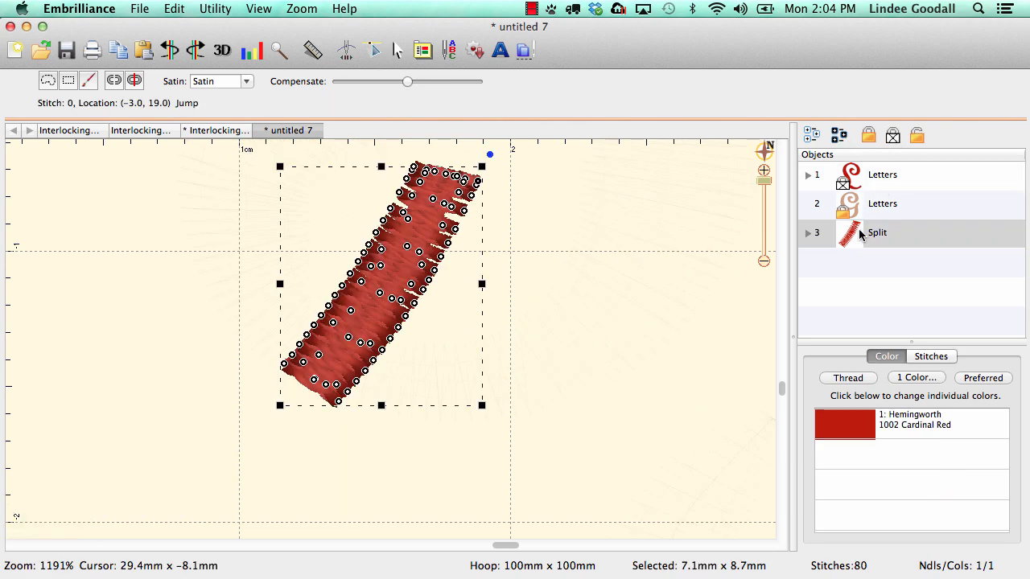
{"action": "left_click", "coordinate": [850, 204]}
{"action": "left_click", "coordinate": [892, 137]}
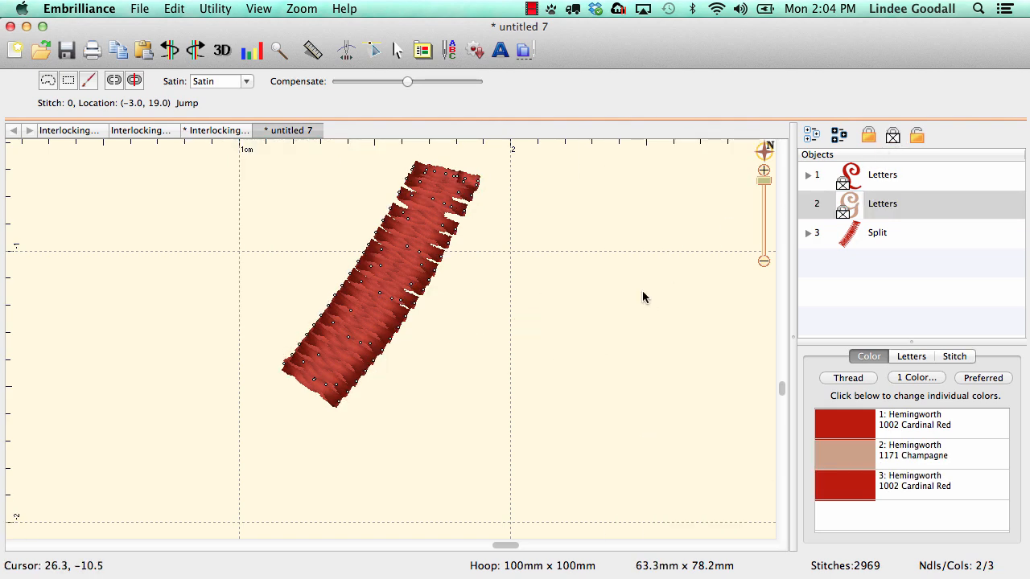
Step: With 3D rendering off, ensure a tie before the split segment's first stitch at its lower end, and select its last stitch at the upper end
{"action": "left_click", "coordinate": [224, 50]}
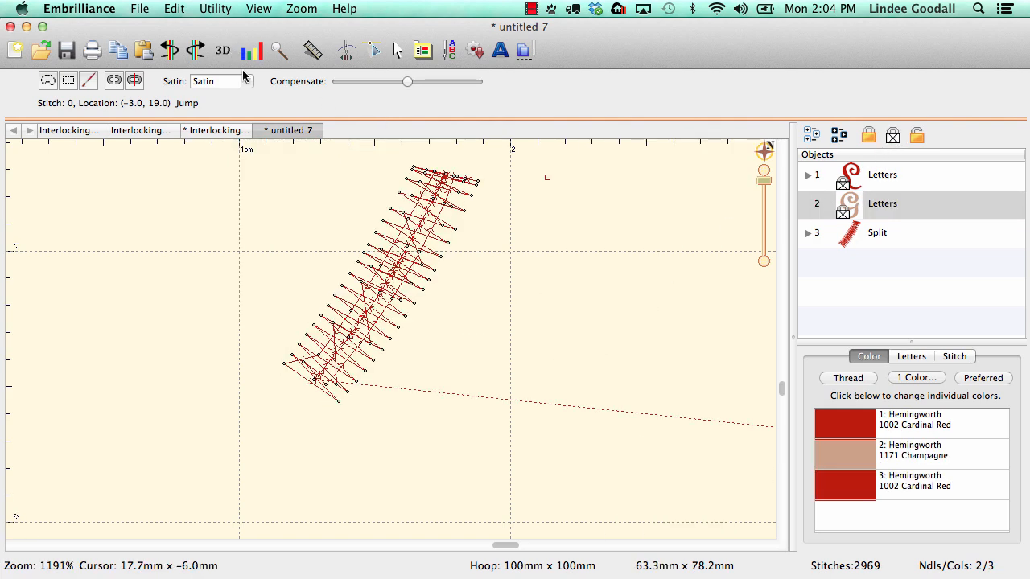
{"action": "left_click", "coordinate": [314, 379]}
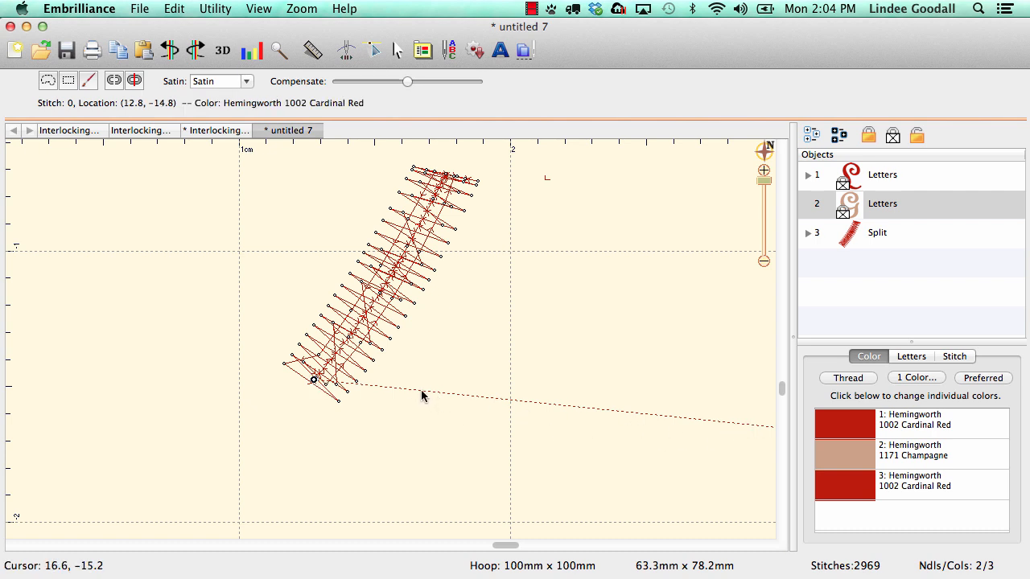
{"action": "right_click", "coordinate": [314, 383]}
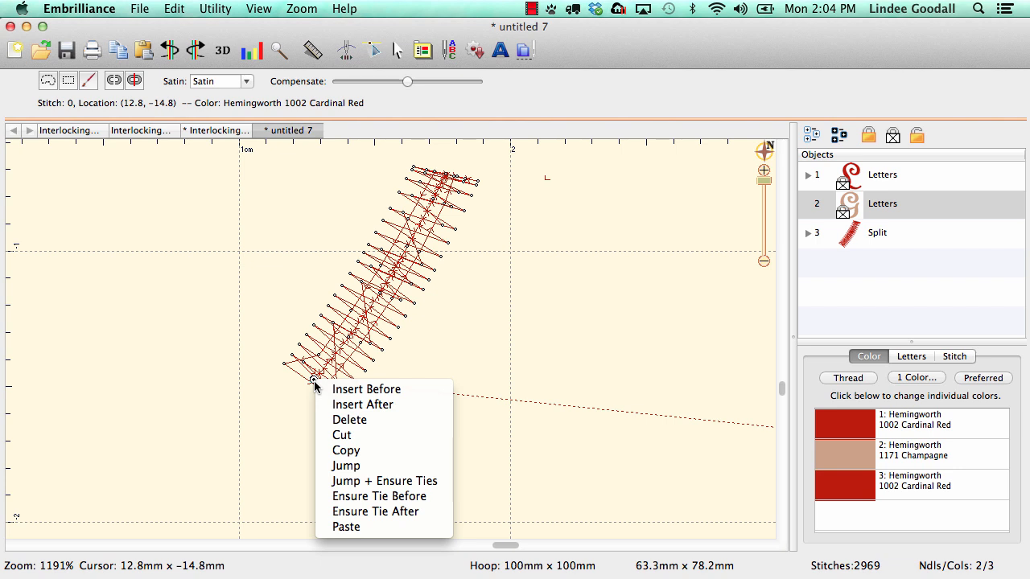
{"action": "left_click", "coordinate": [379, 496]}
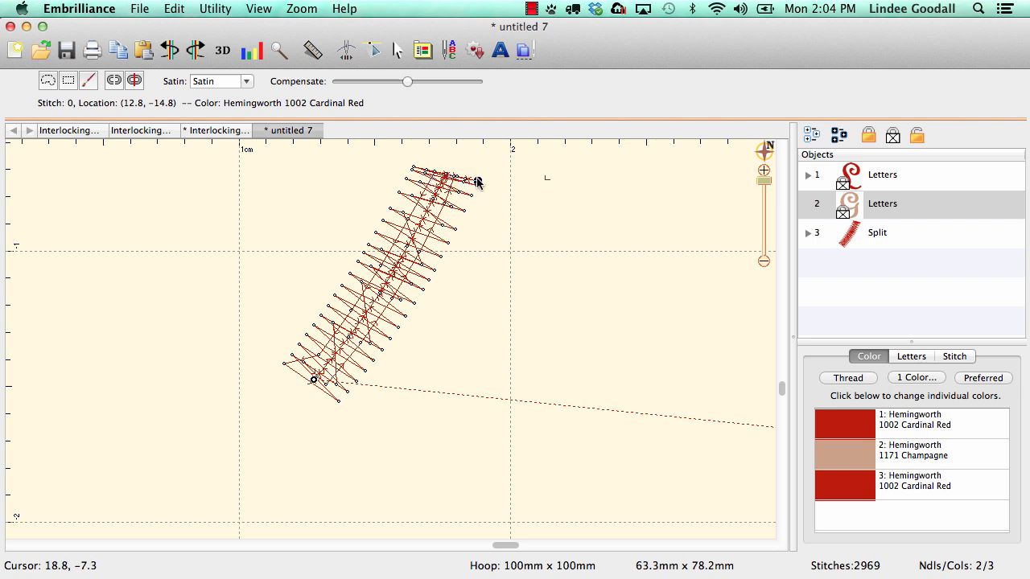
{"action": "mouse_move", "coordinate": [476, 180]}
{"action": "left_mouse_down"}
{"action": "mouse_move", "coordinate": [471, 169]}
{"action": "mouse_move", "coordinate": [479, 181]}
{"action": "left_mouse_up"}
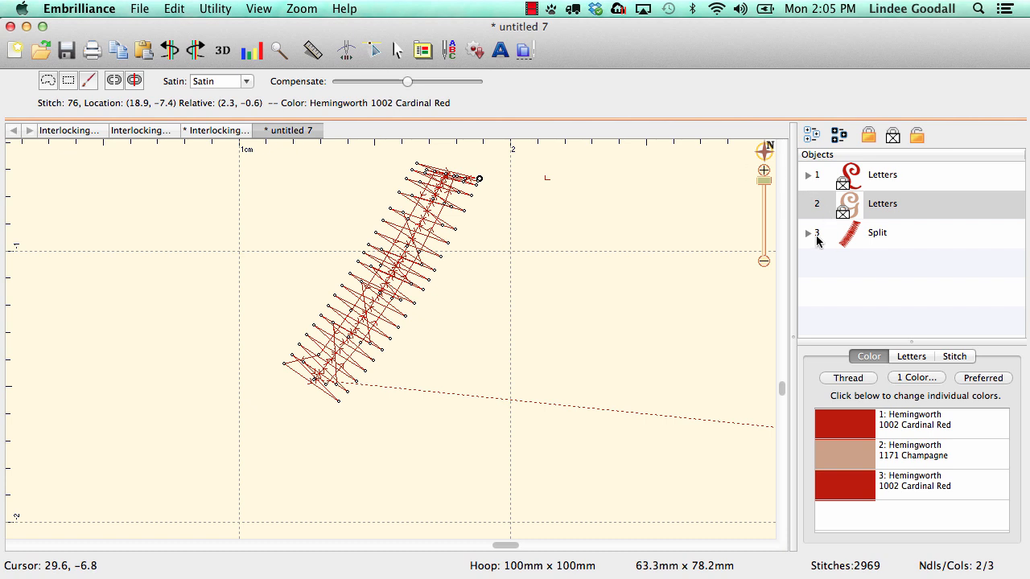
Step: Hide the split segment, unhide the L, and ensure a tie after the last stitch at the L's cut end
{"action": "left_click", "coordinate": [865, 239]}
{"action": "left_click", "coordinate": [893, 137]}
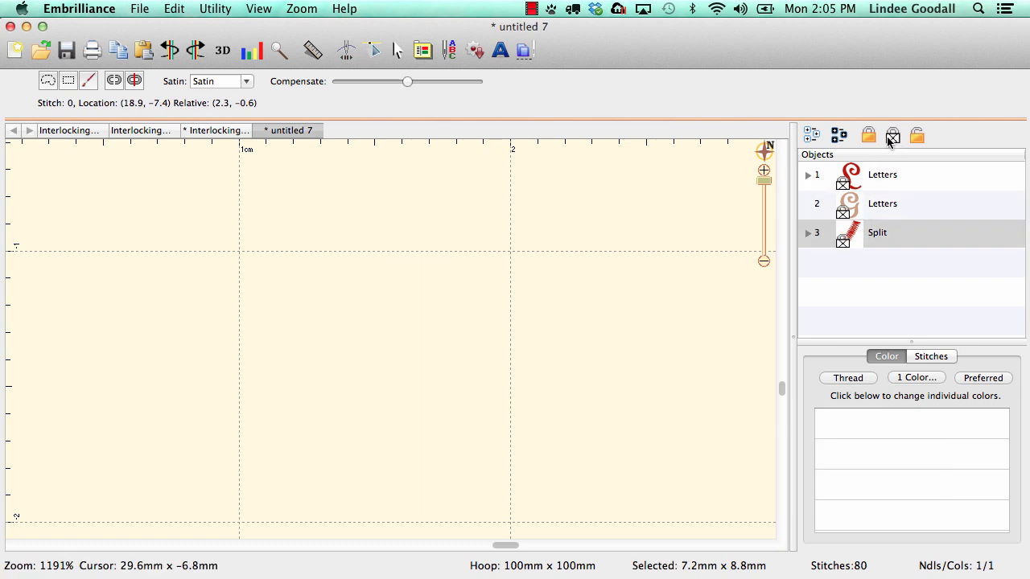
{"action": "left_click", "coordinate": [850, 177]}
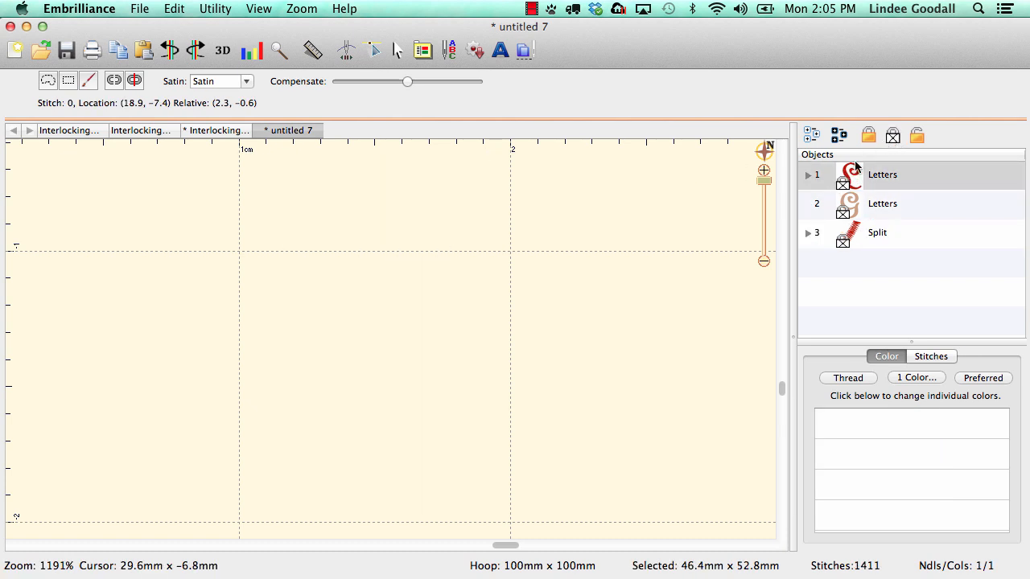
{"action": "left_click", "coordinate": [918, 138]}
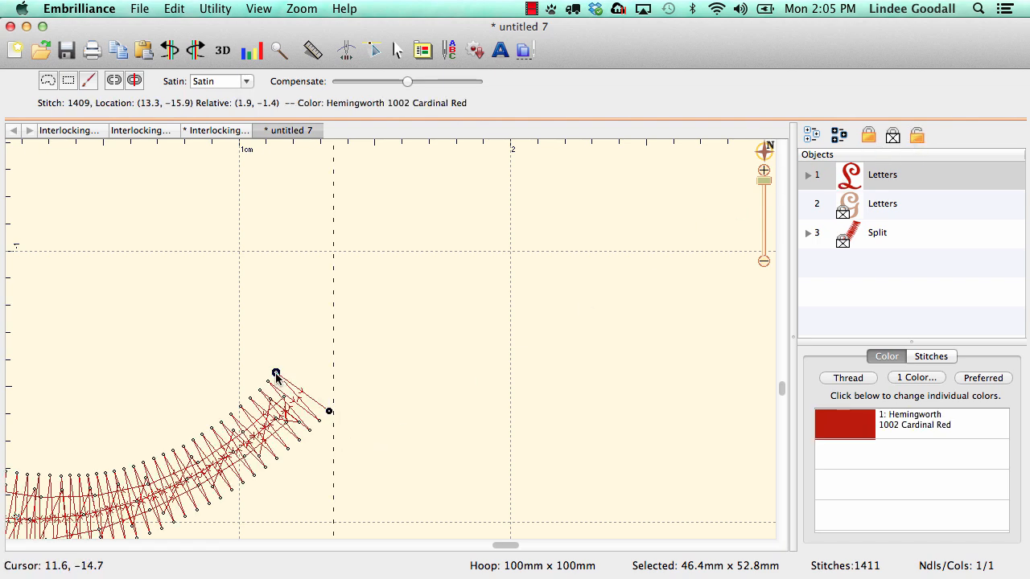
{"action": "right_click", "coordinate": [329, 412]}
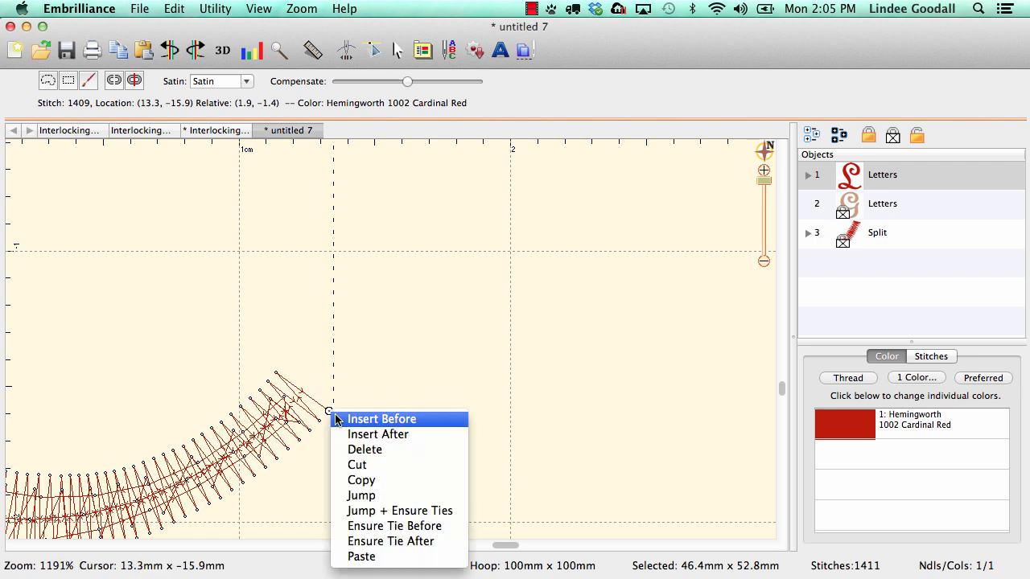
{"action": "left_click", "coordinate": [394, 543]}
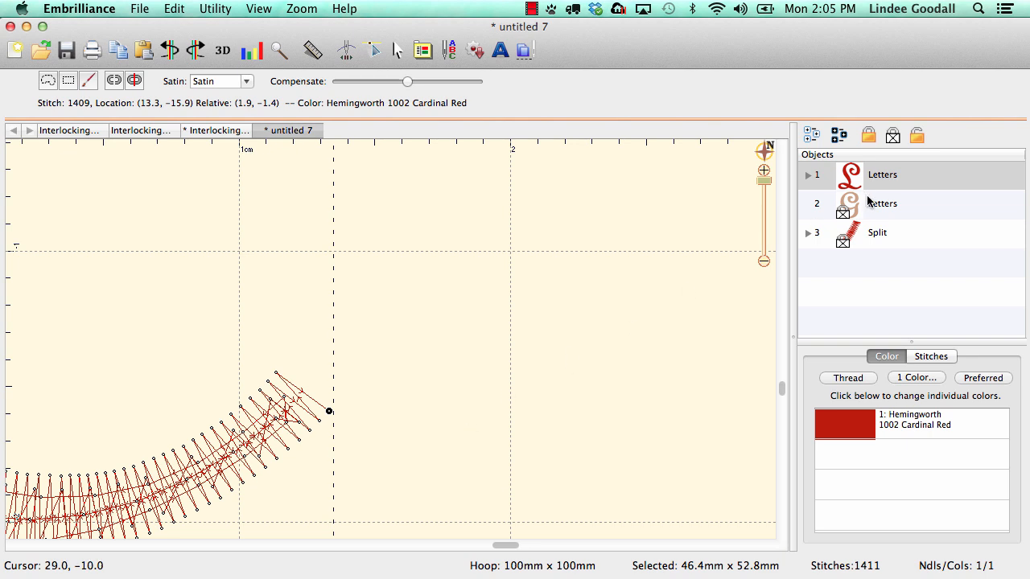
Step: Unhide the G and the split segment, and return from stitch editing to object selection mode
{"action": "left_click", "coordinate": [851, 215]}
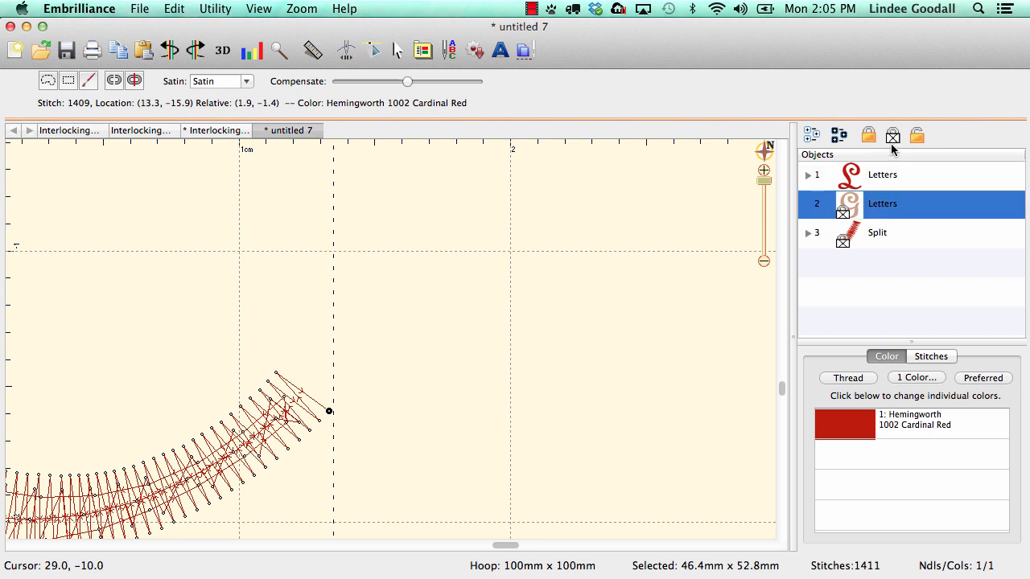
{"action": "left_click", "coordinate": [918, 138]}
{"action": "left_click", "coordinate": [851, 244]}
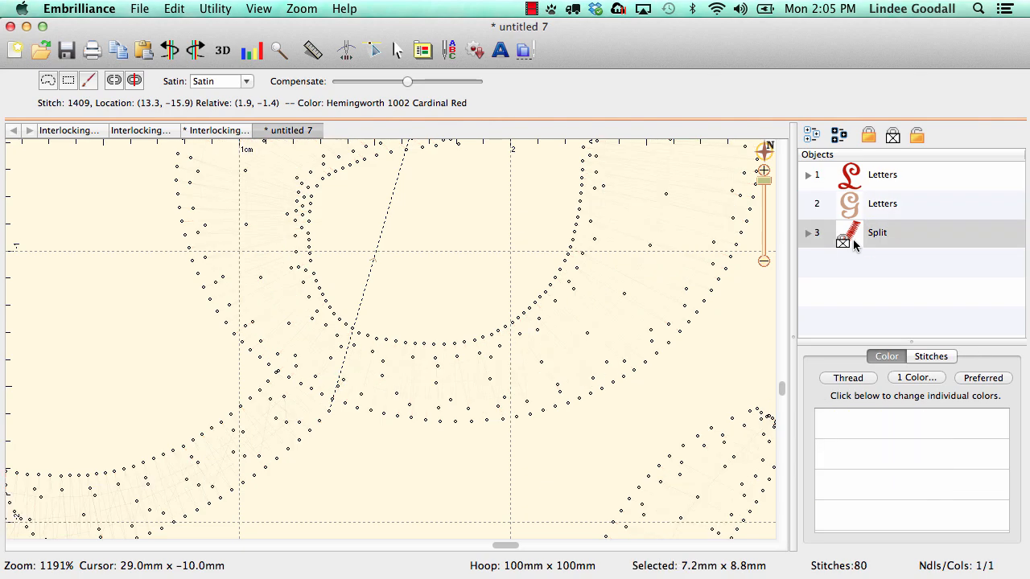
{"action": "left_click", "coordinate": [917, 137]}
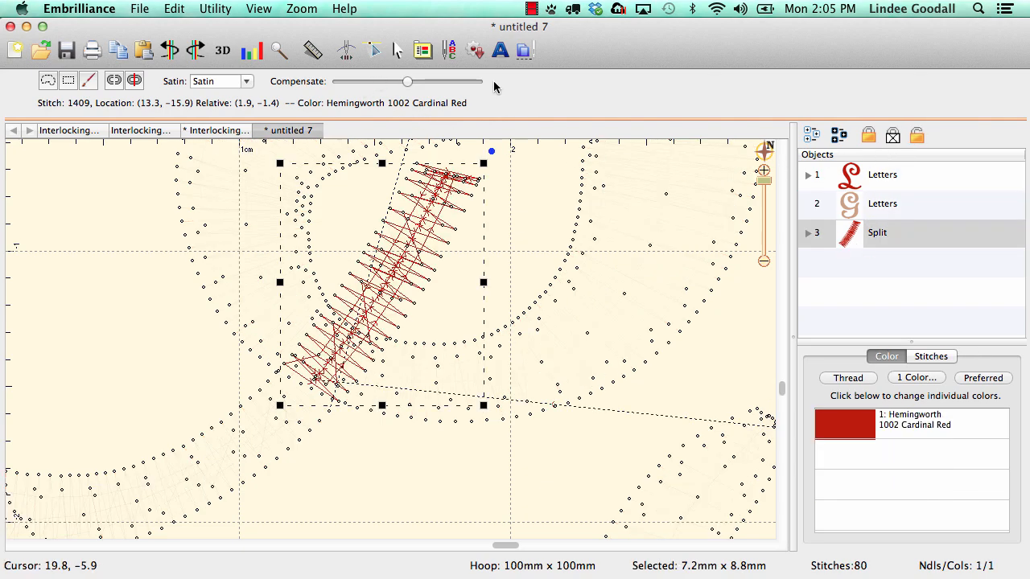
{"action": "left_click_drag", "start_coordinate": [765, 181], "coordinate": [768, 216]}
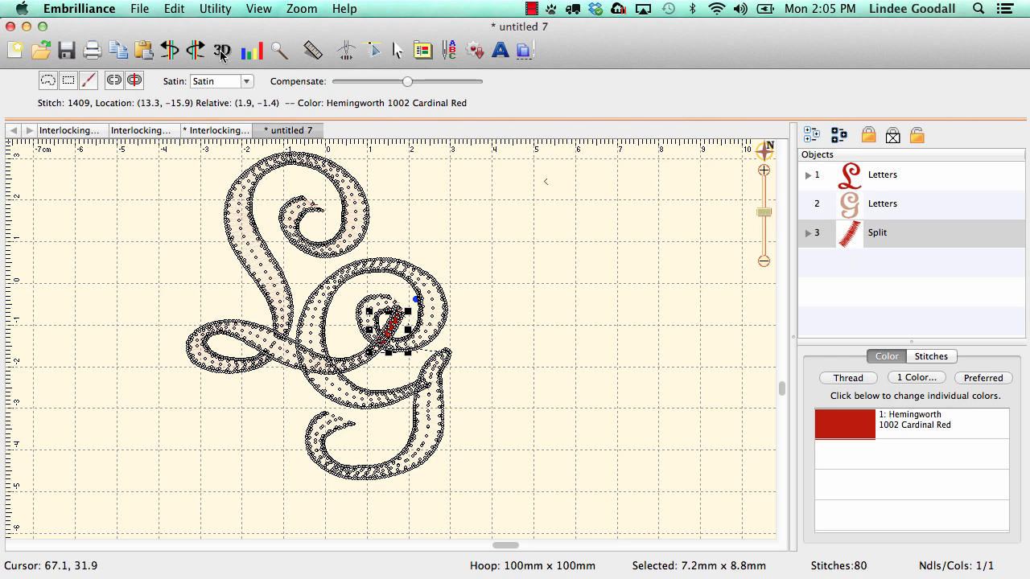
{"action": "left_click", "coordinate": [398, 50]}
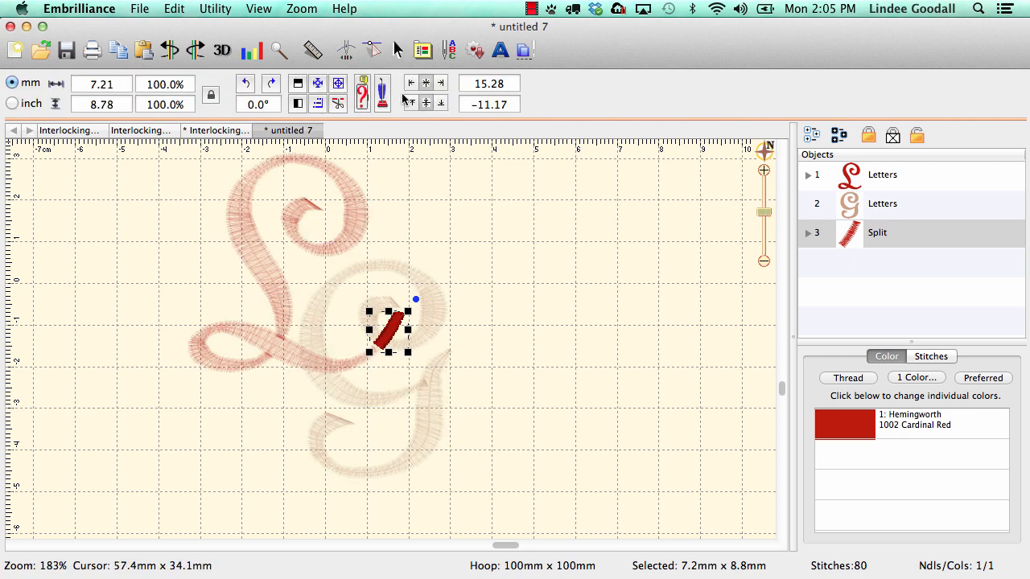
Step: With nothing selected, change the G's thread color to Hemingworth 1002 Cardinal Red to match the L
{"action": "left_click", "coordinate": [575, 255]}
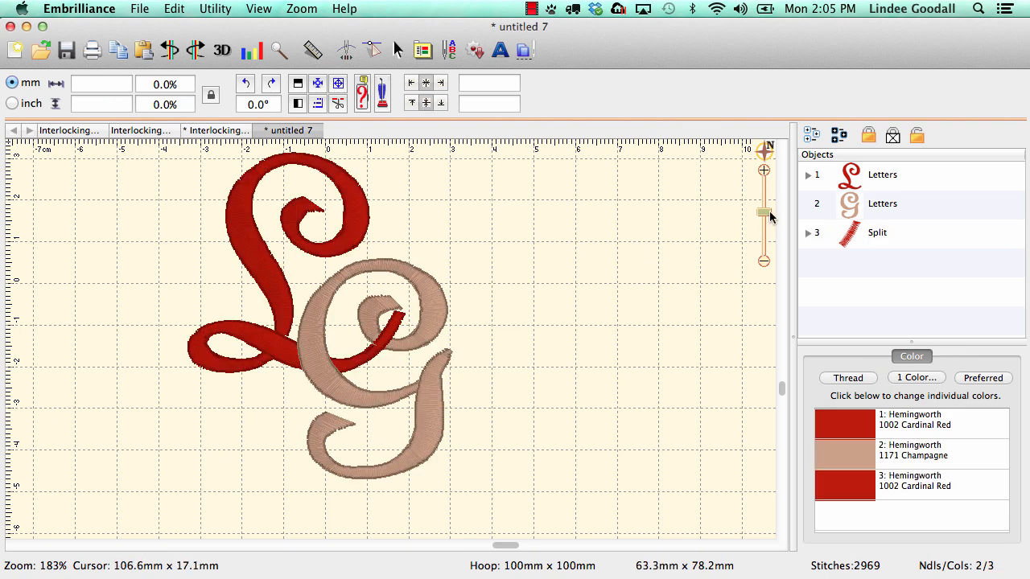
{"action": "left_click", "coordinate": [848, 458]}
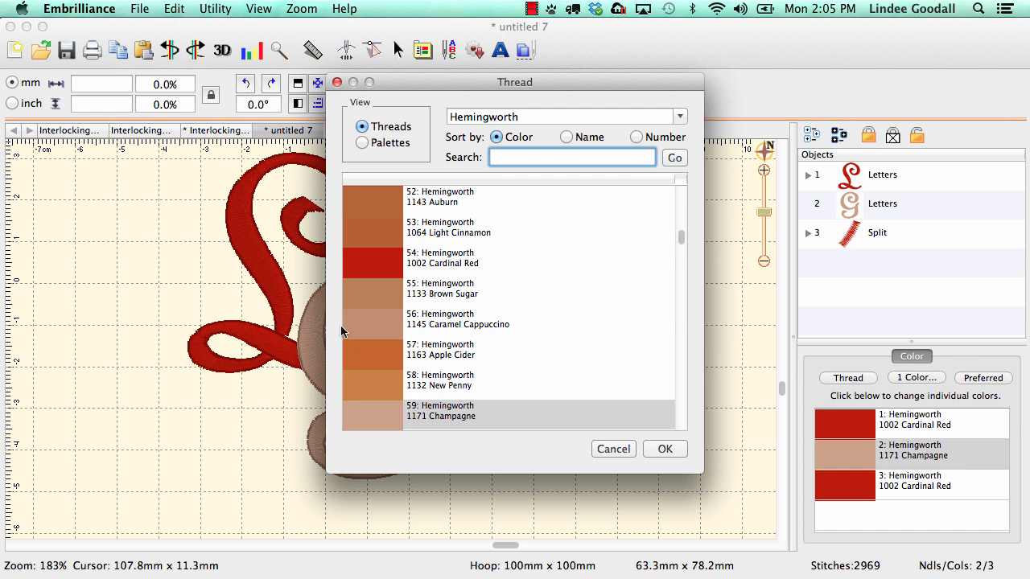
{"action": "left_click", "coordinate": [368, 264]}
{"action": "left_click", "coordinate": [666, 450]}
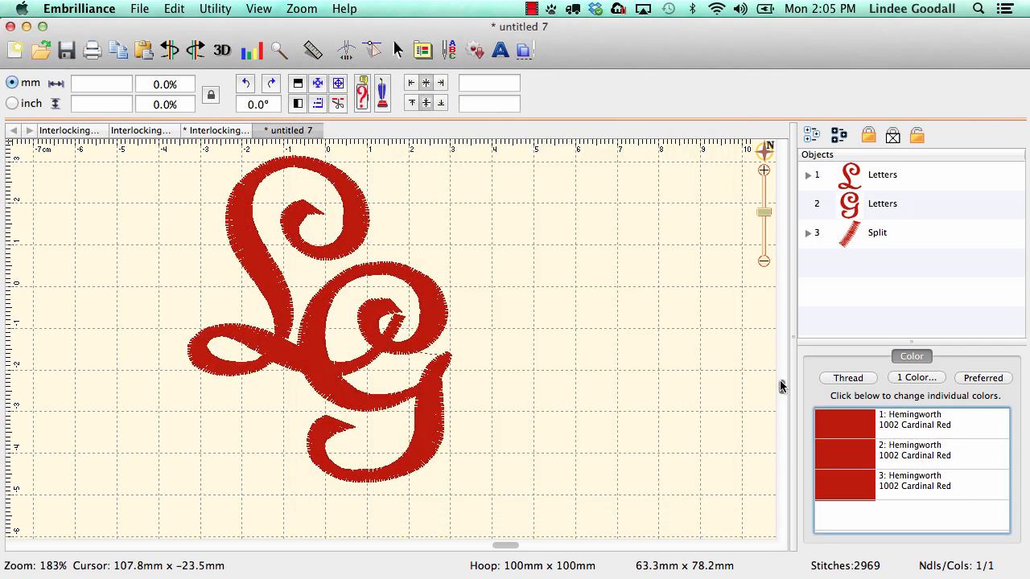
Step: Run the stitch simulation of the single-color monogram through to its last stitches to examine the sewing order
{"action": "scroll", "coordinate": [762, 375], "scroll_direction": "up", "scroll_amount": 1}
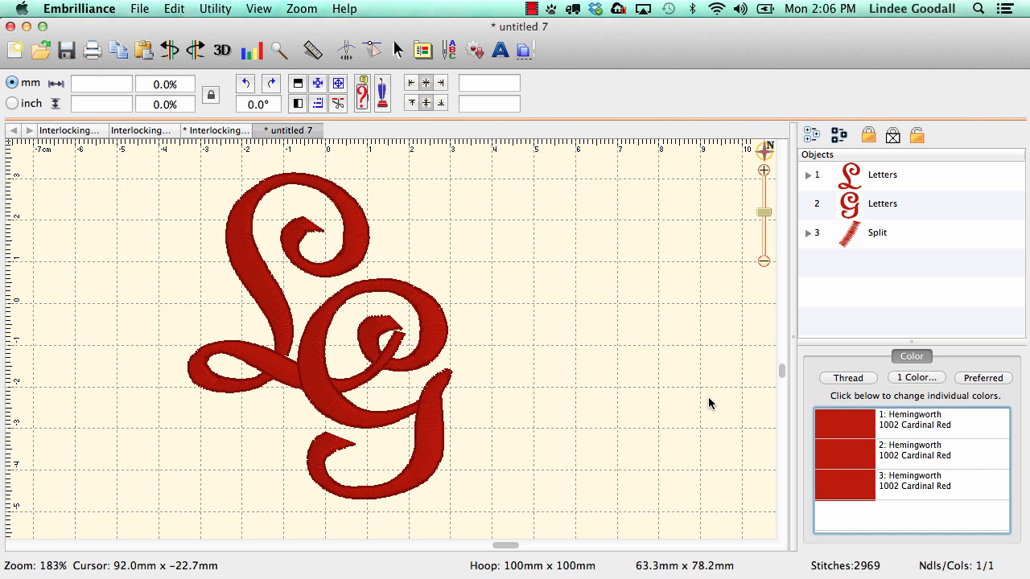
{"action": "left_click", "coordinate": [348, 52]}
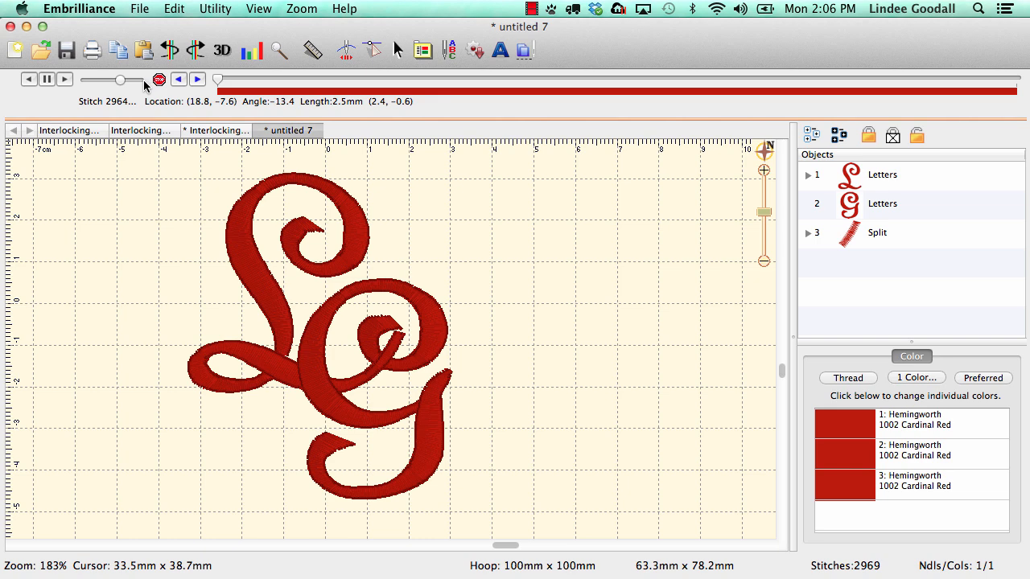
{"action": "left_click", "coordinate": [66, 81]}
{"action": "mouse_move", "coordinate": [1016, 80]}
{"action": "left_mouse_down"}
{"action": "mouse_move", "coordinate": [990, 80]}
{"action": "mouse_move", "coordinate": [1019, 85]}
{"action": "left_mouse_up"}
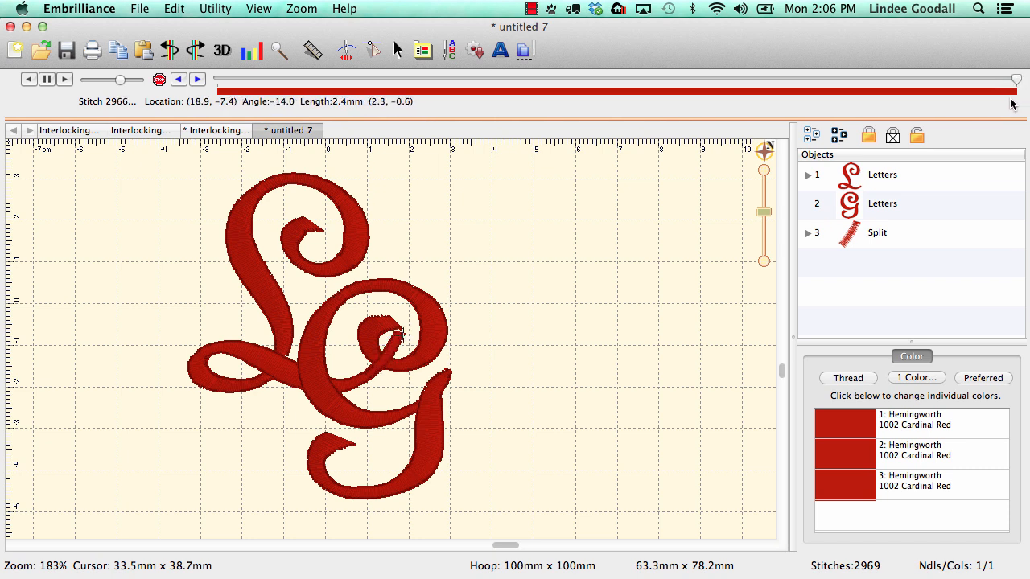